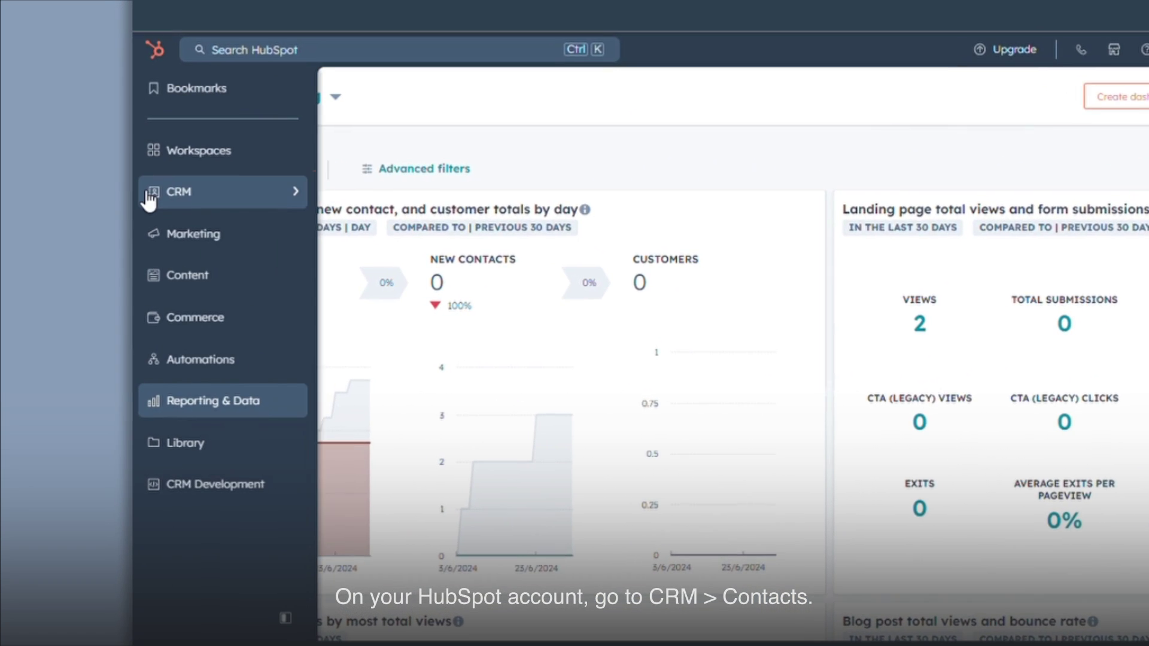
# - Open the all-contacts list from the CRM menu
pyautogui.click(215, 202)
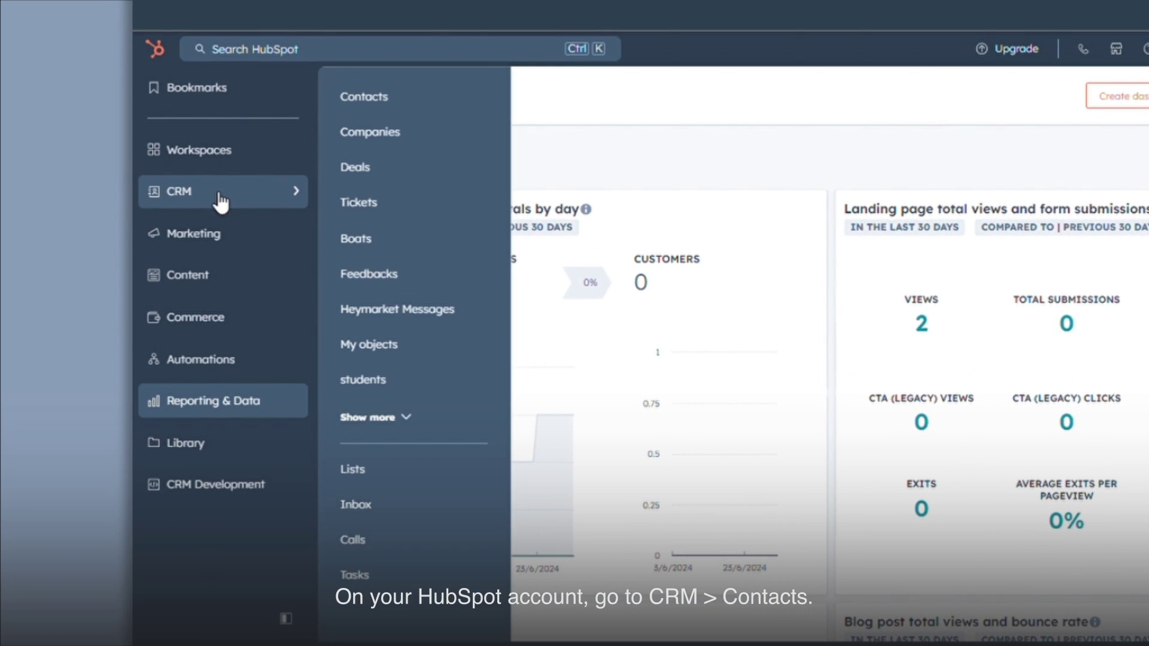
pyautogui.click(363, 96)
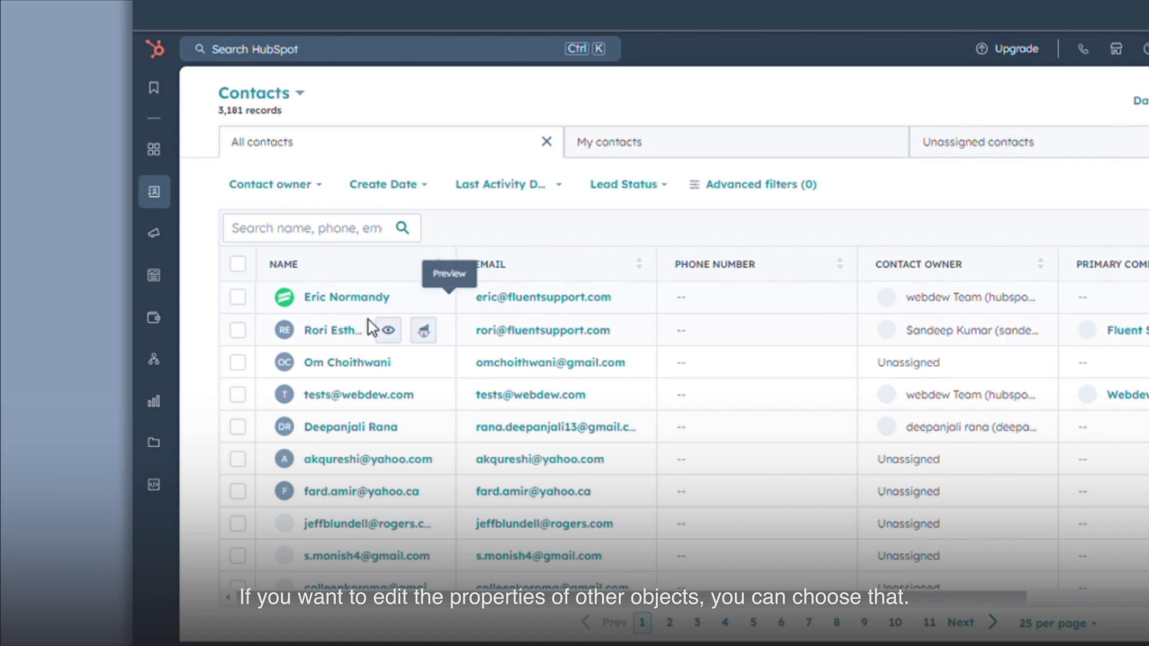
pyautogui.click(330, 332)
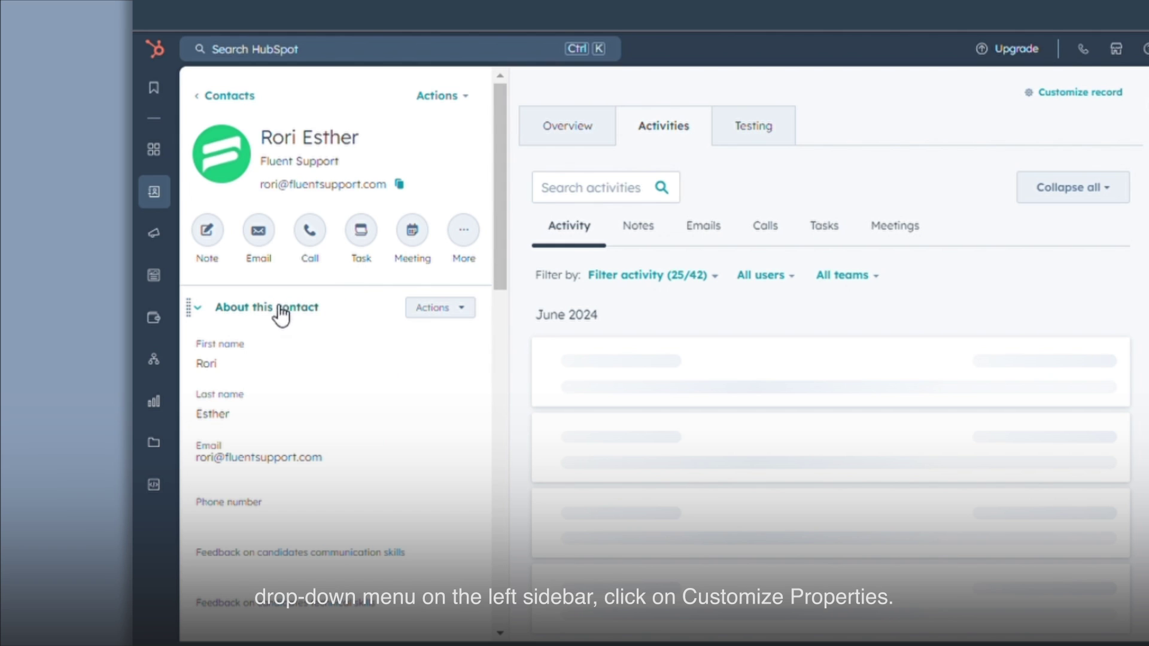
pyautogui.click(453, 317)
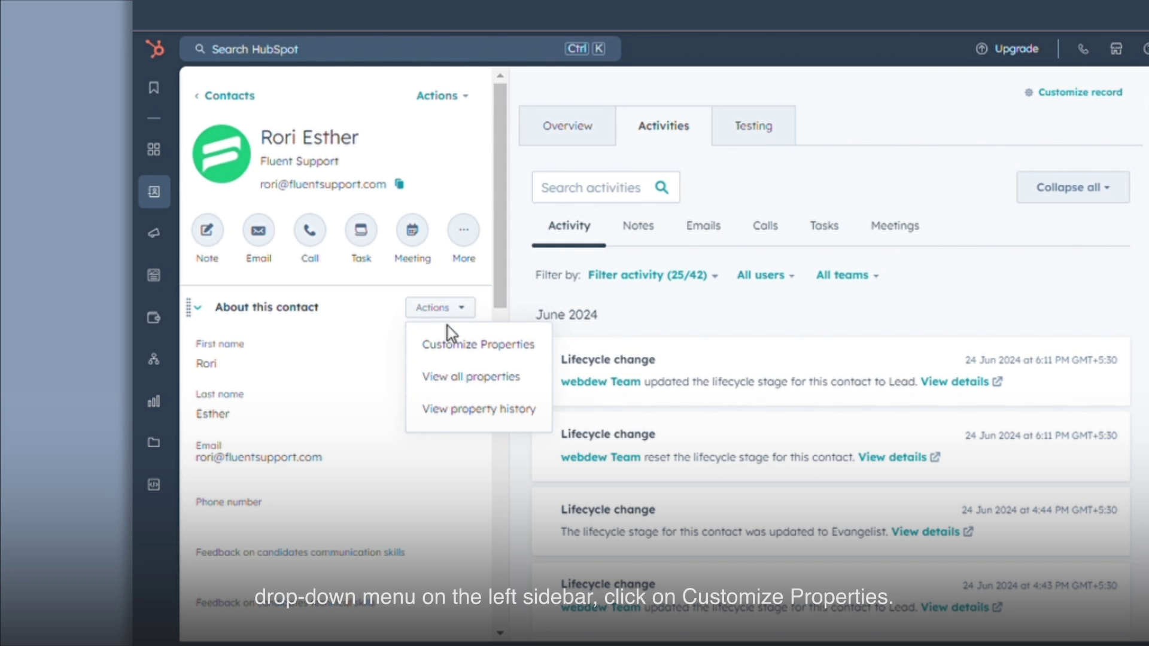
# - Add the Appointment and Annual income properties to the About card and save
pyautogui.click(458, 349)
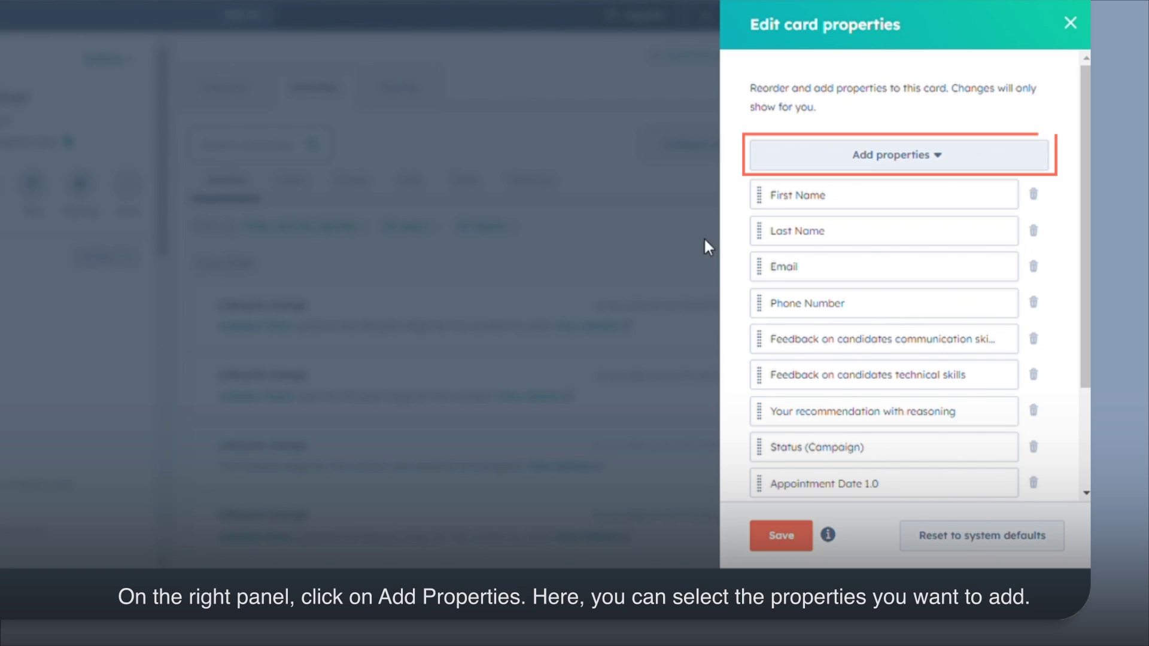
pyautogui.click(920, 166)
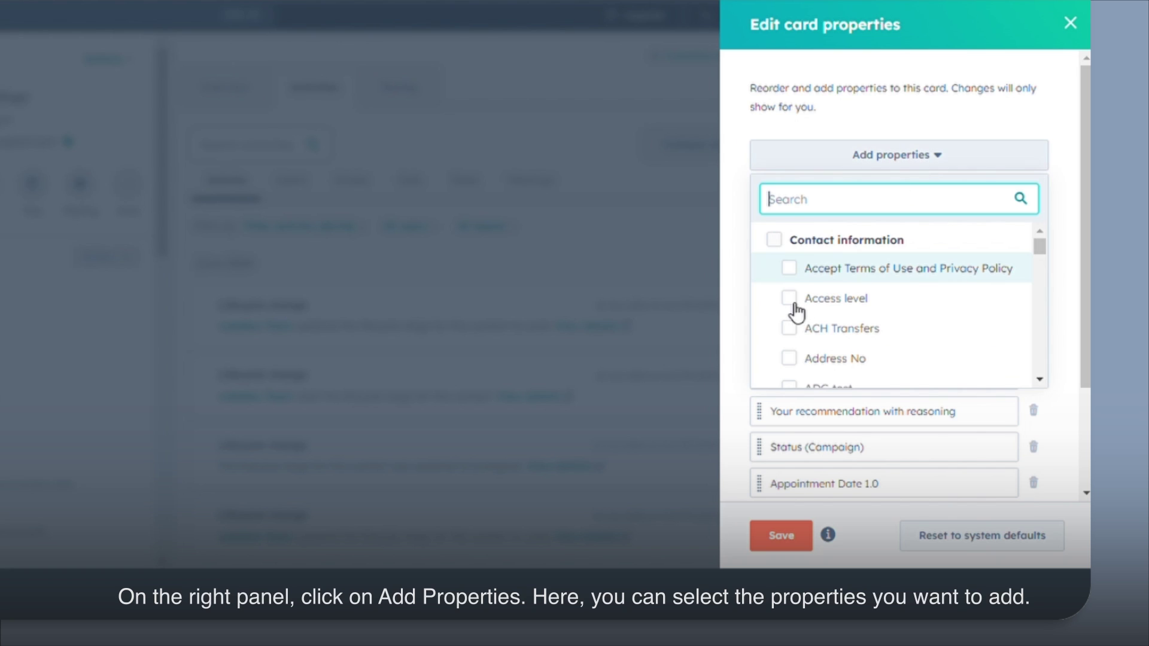
pyautogui.scroll(-5, 797, 313)
pyautogui.scroll(-2, 798, 300)
pyautogui.click(789, 287)
pyautogui.click(789, 258)
pyautogui.click(889, 162)
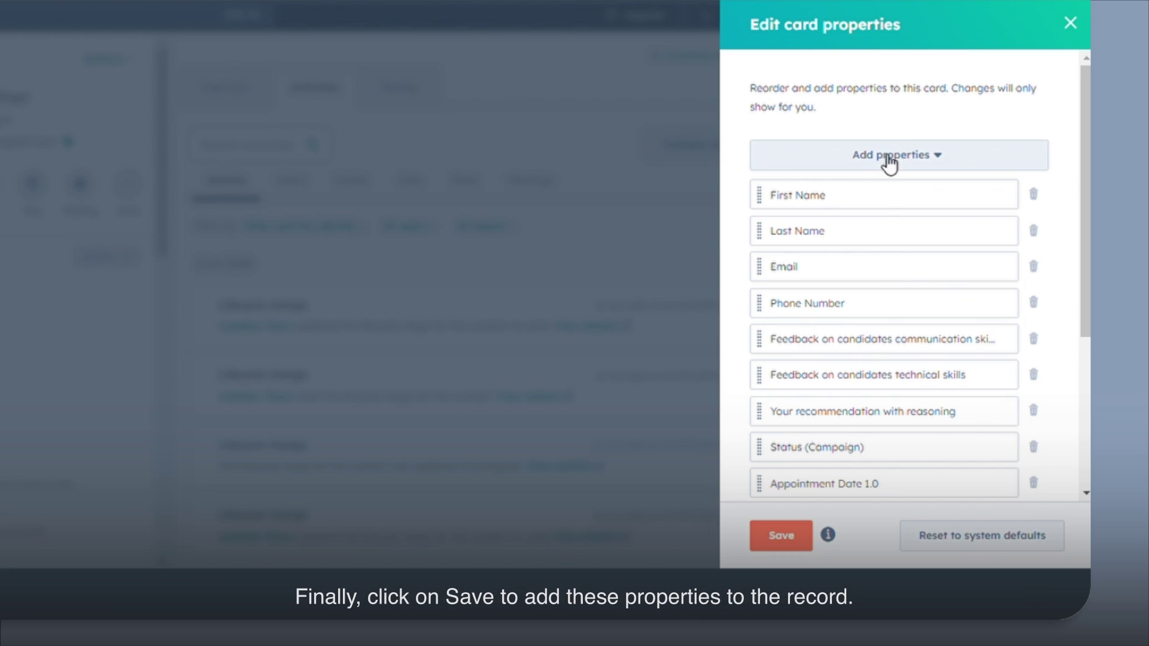
pyautogui.click(793, 539)
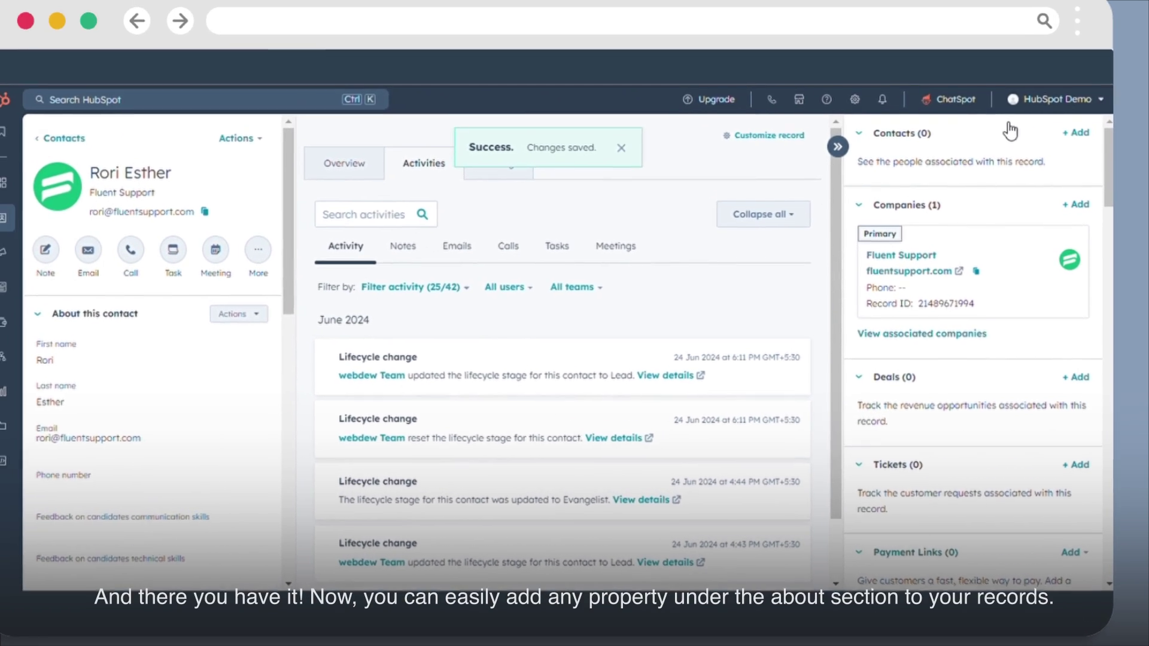